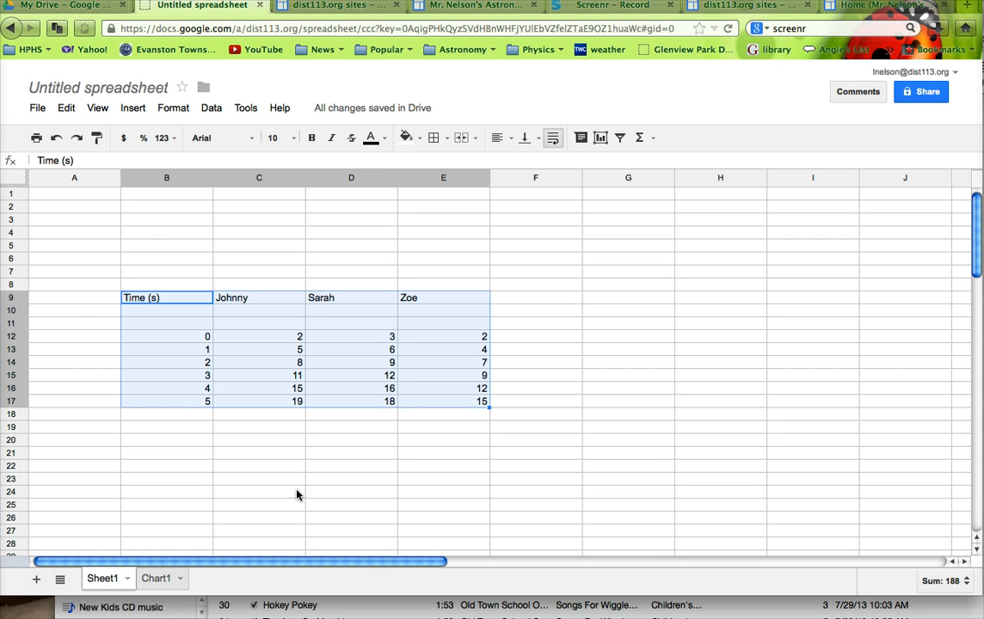
Step: Insert a scatter chart of the data in B9:E17, using the plain point style rather than bubbles
click(273, 480)
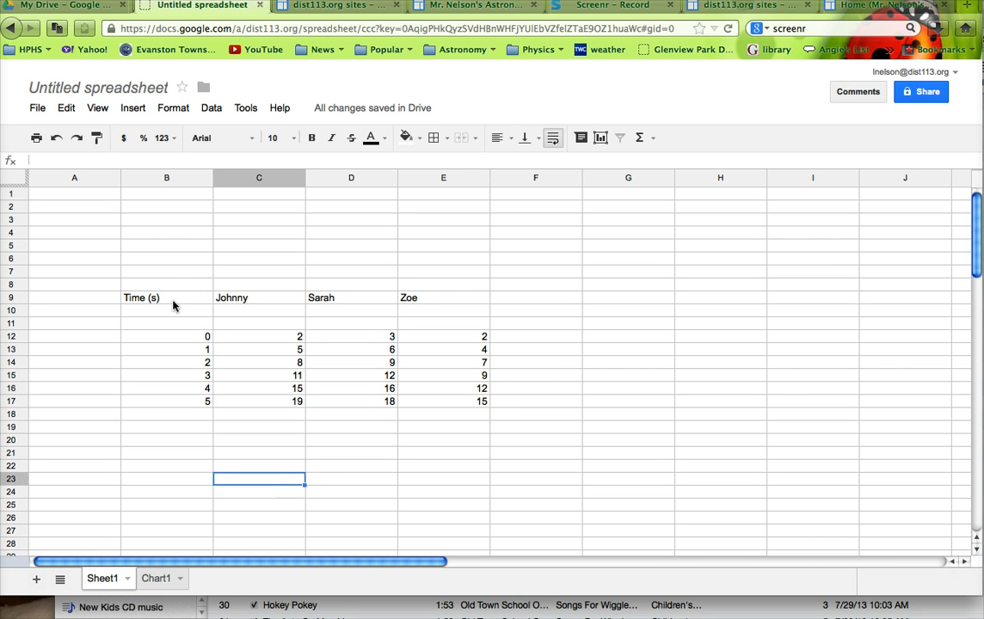
drag(155, 299, 459, 402)
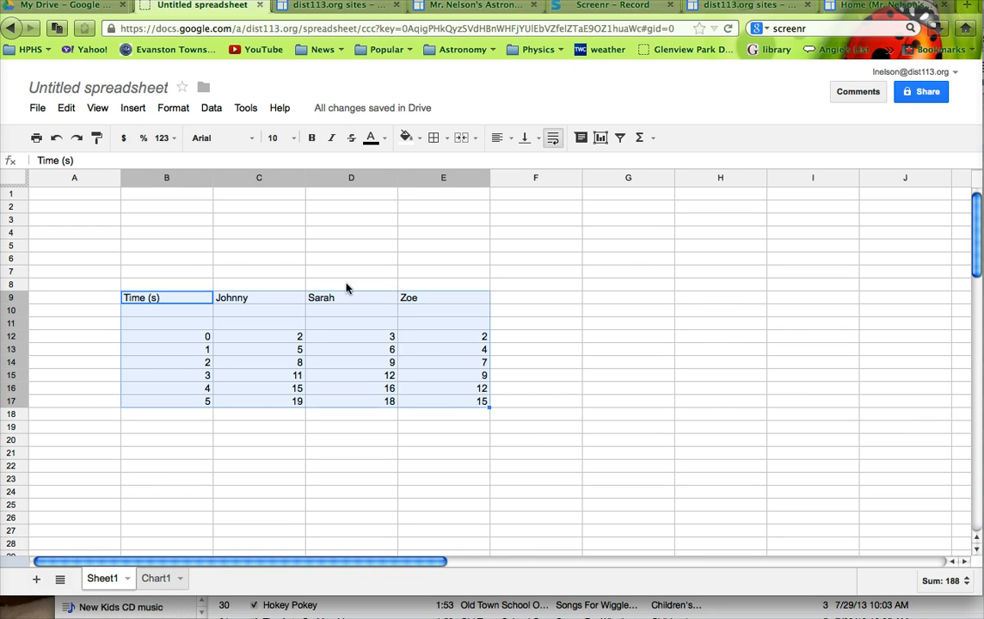
click(133, 108)
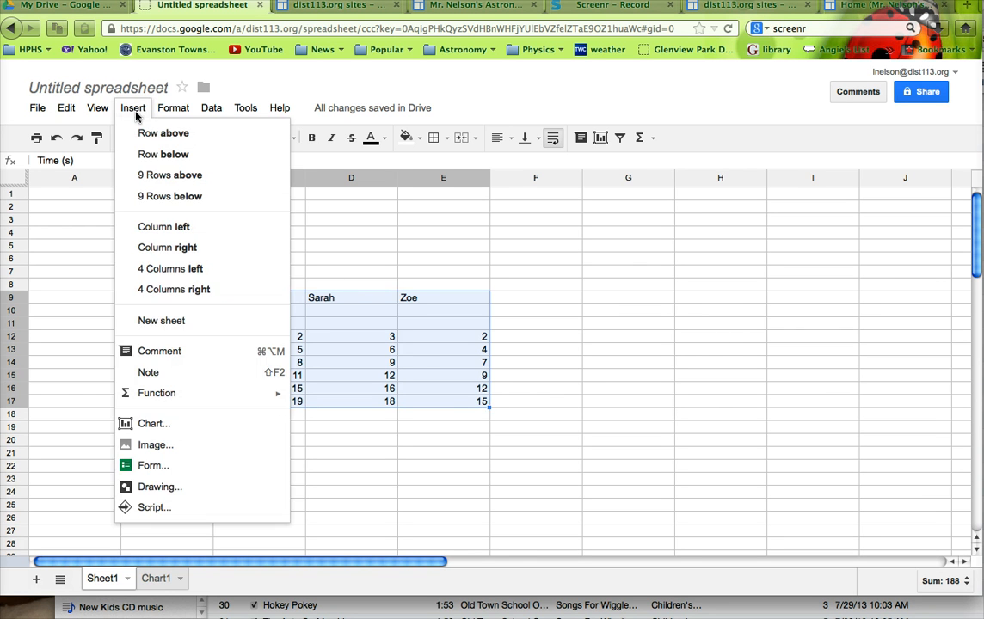
click(164, 429)
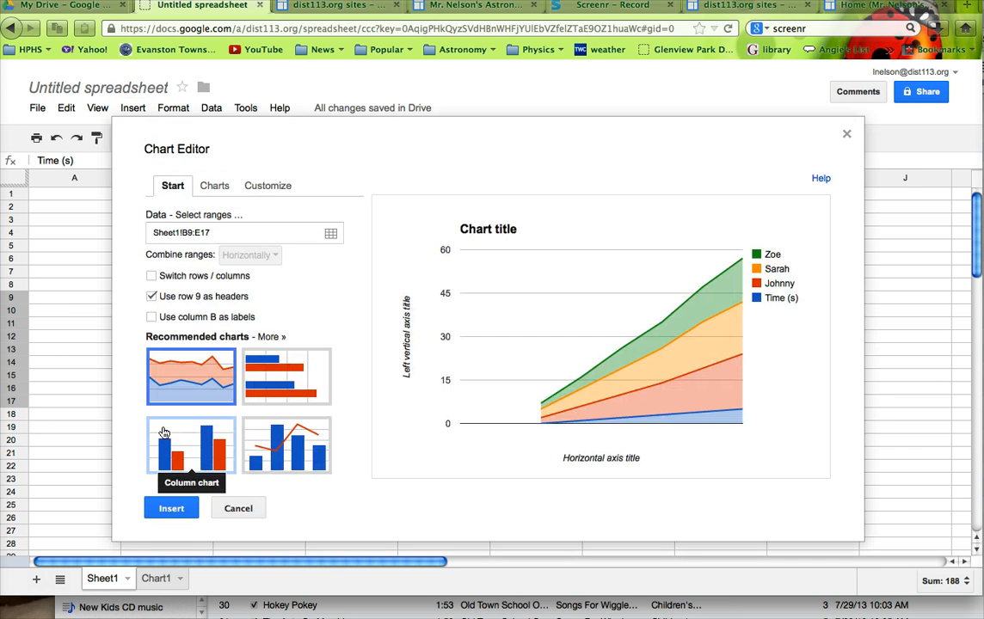
click(207, 190)
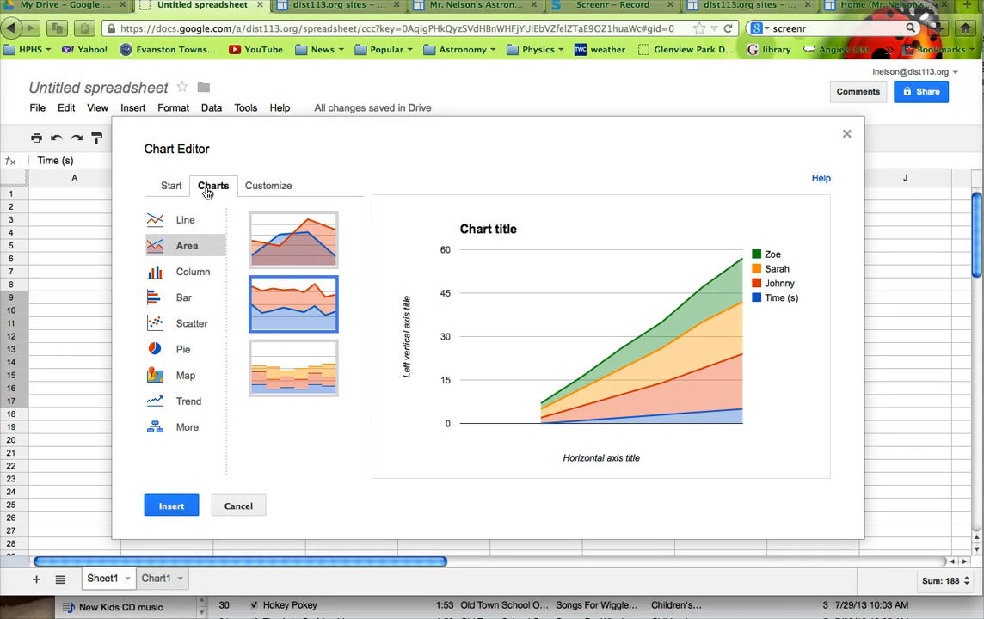
click(195, 325)
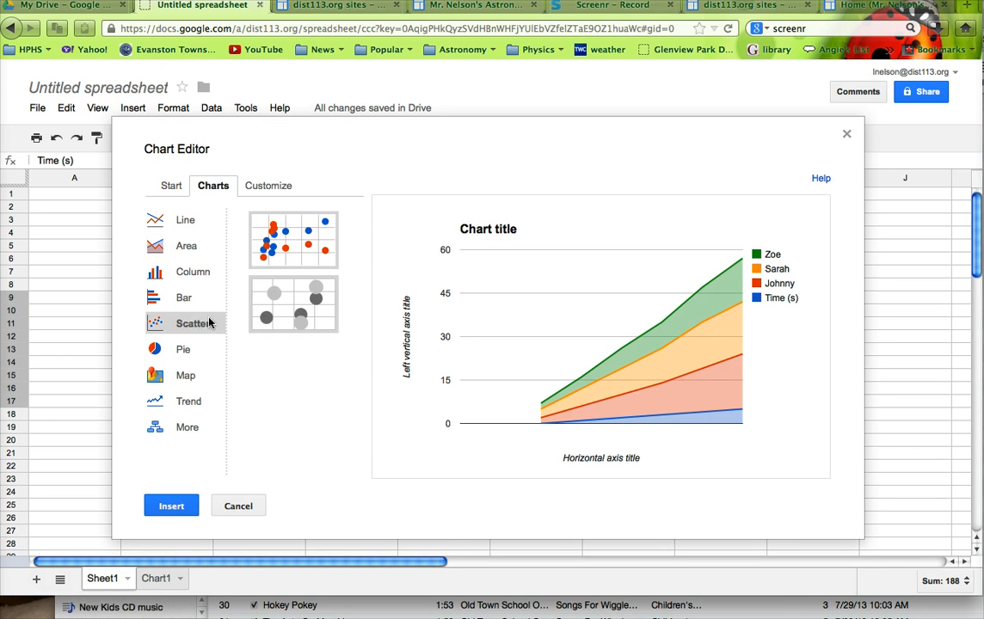
click(303, 249)
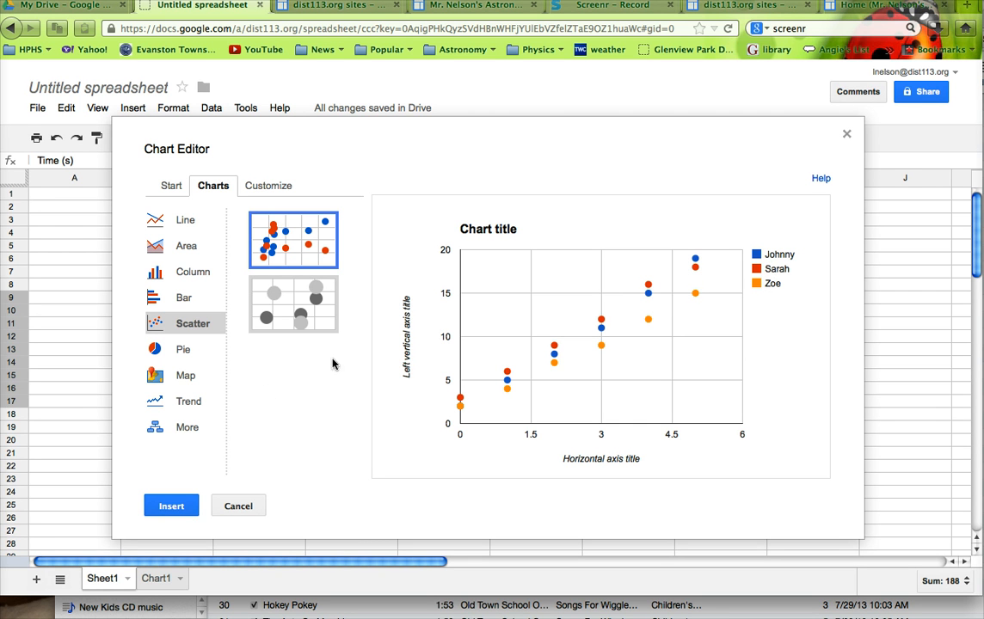
click(169, 507)
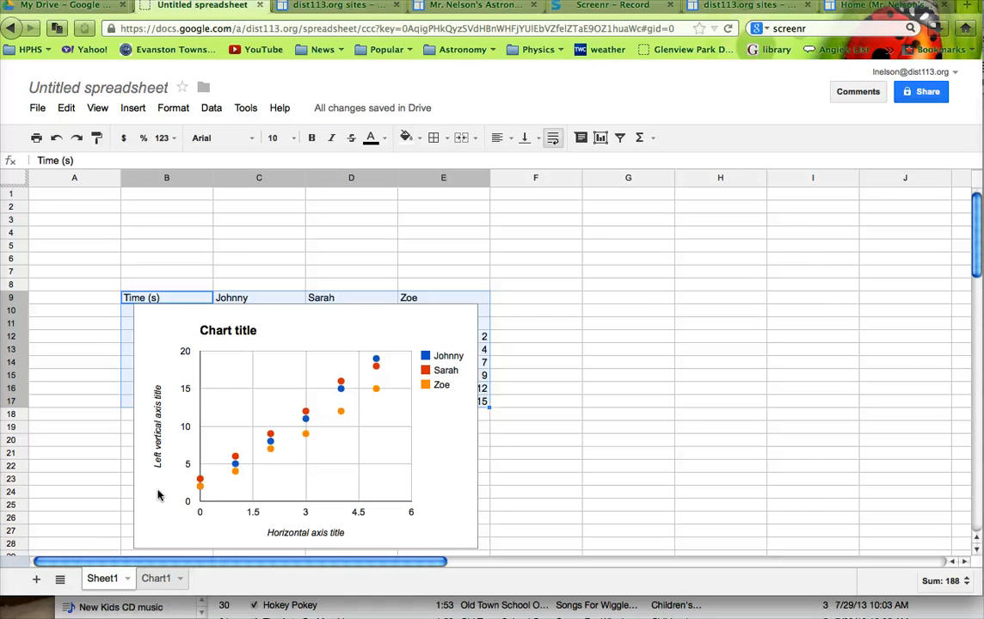
Step: Move the new scatter chart to its own sheet
click(269, 344)
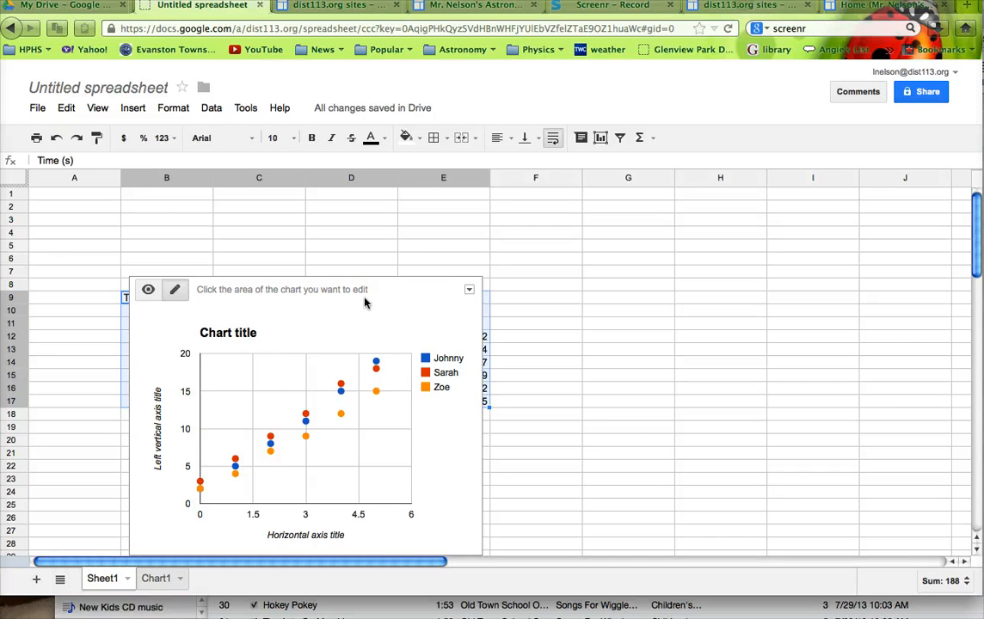
click(469, 290)
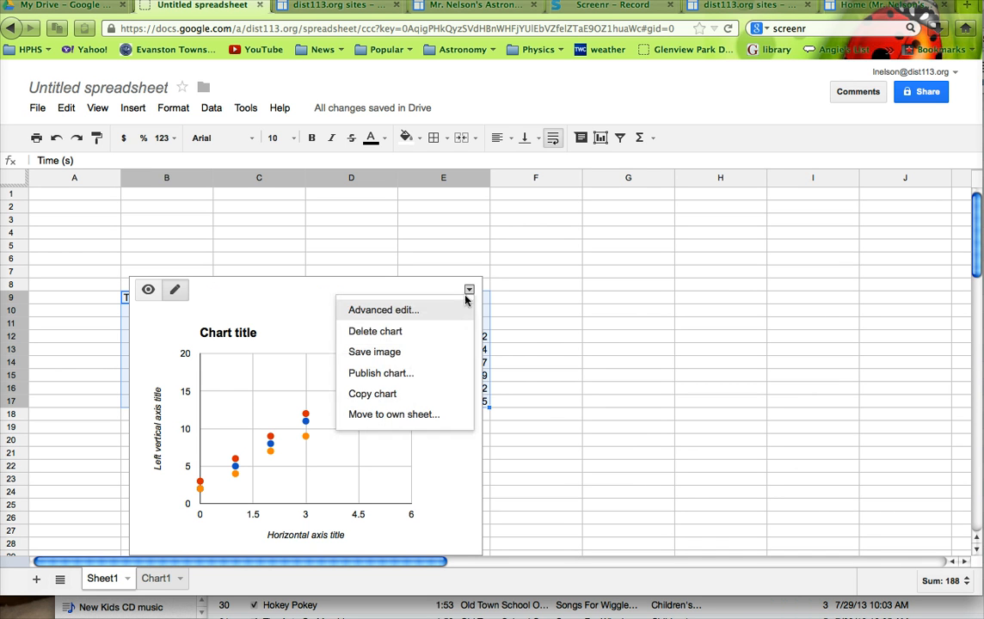
click(411, 416)
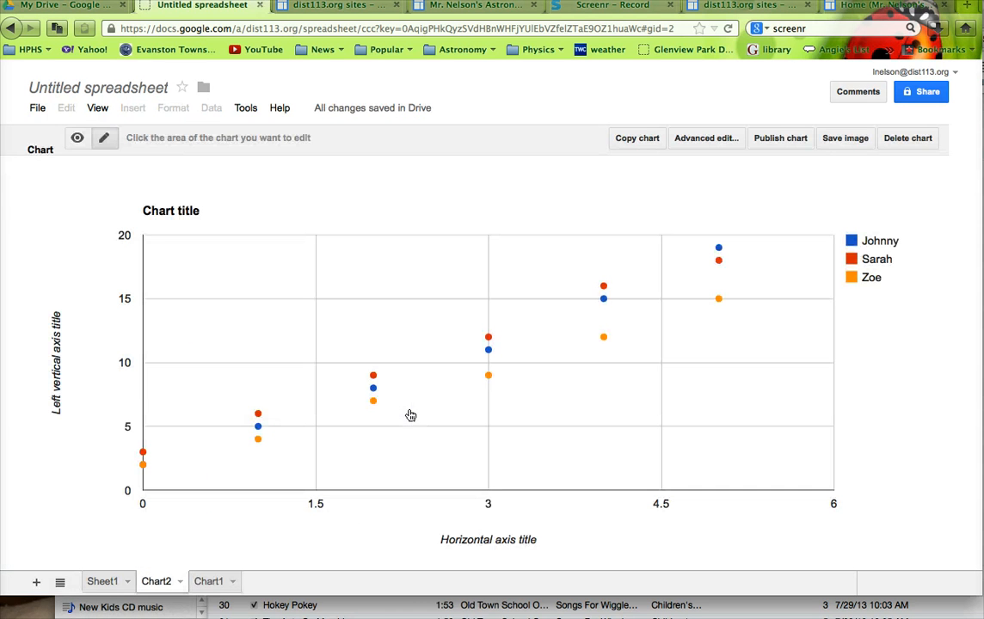
Step: Set the chart title to "distance v. time (3 students racing)" in the advanced chart settings
click(698, 141)
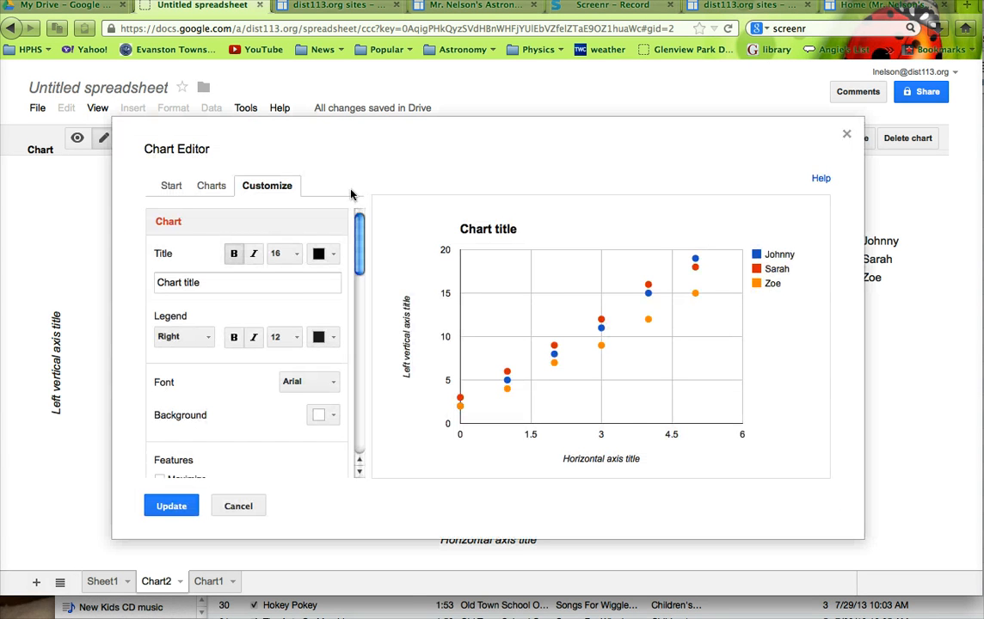
drag(202, 283, 136, 287)
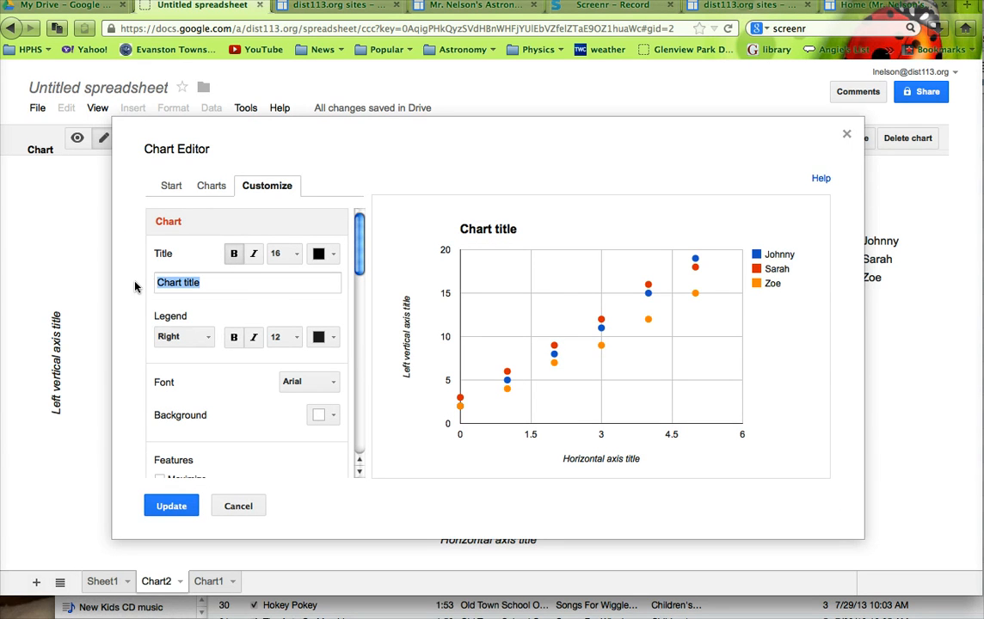
text(distance )
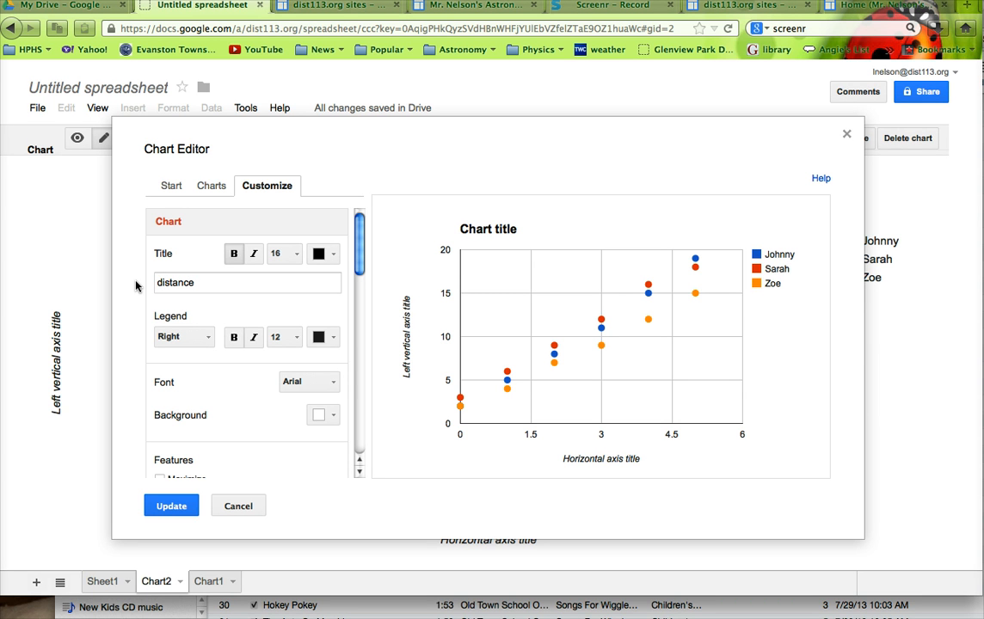
text(v. time (3 students racing))
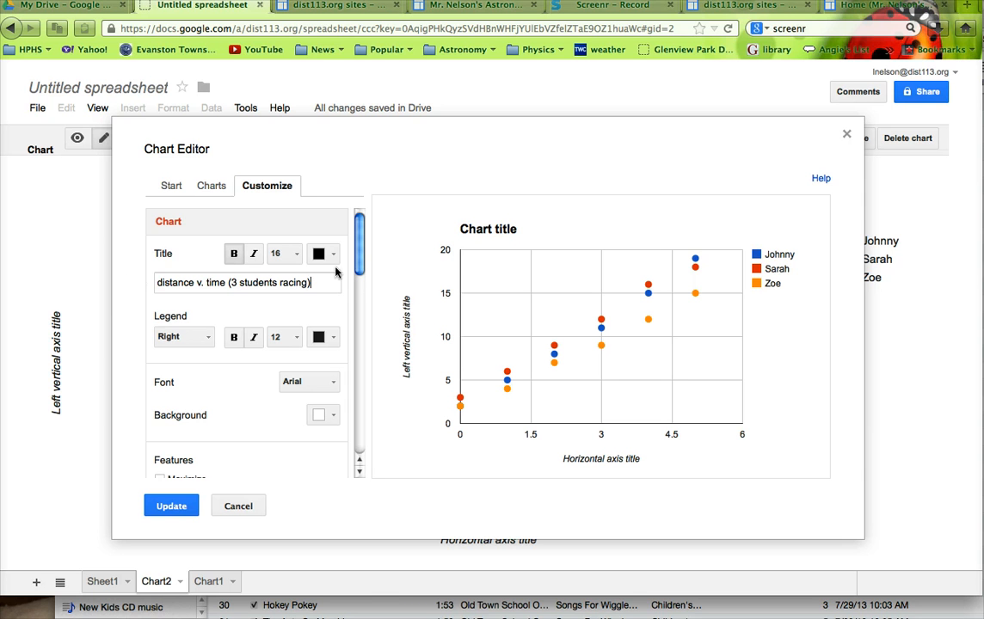
Step: Set the horizontal axis title to "Time (s)"
drag(359, 256, 348, 349)
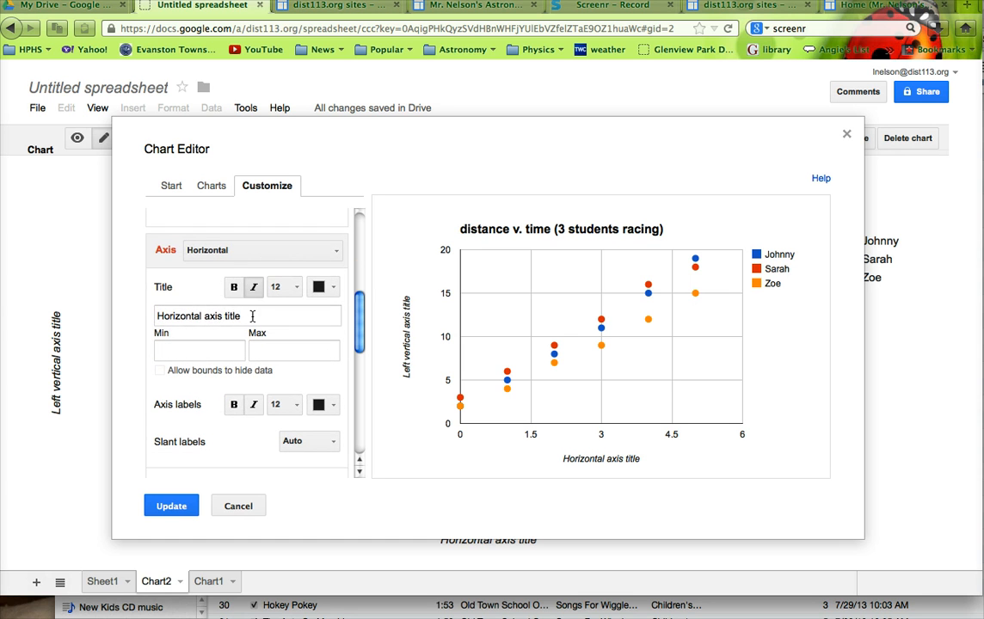
drag(249, 317, 115, 313)
text(T)
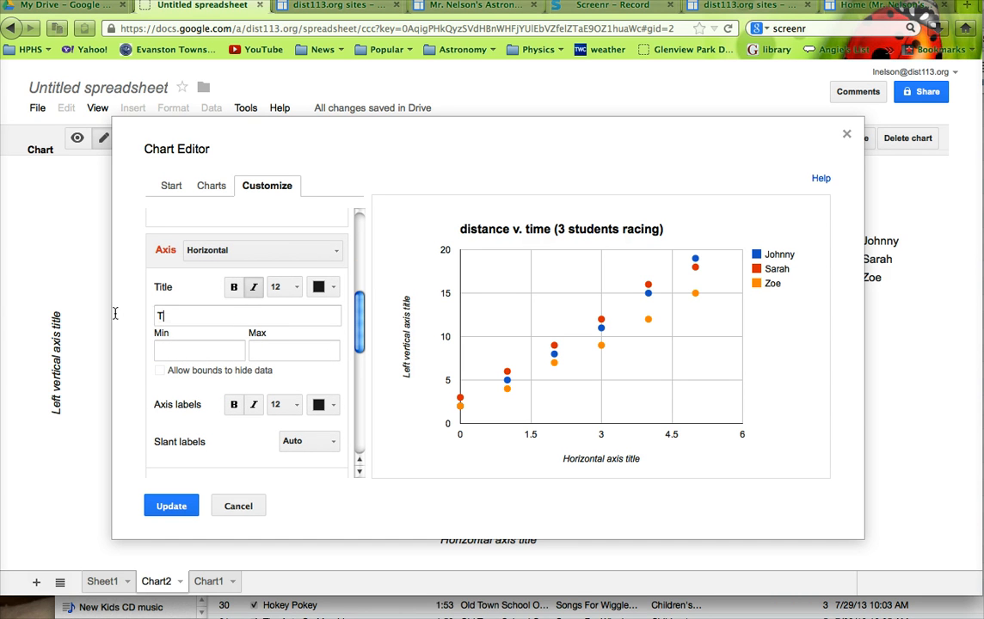
text(ime (s))
Step: Set the left vertical axis title to "Displacement (m)" and apply the customizations to the chart
click(335, 251)
click(286, 300)
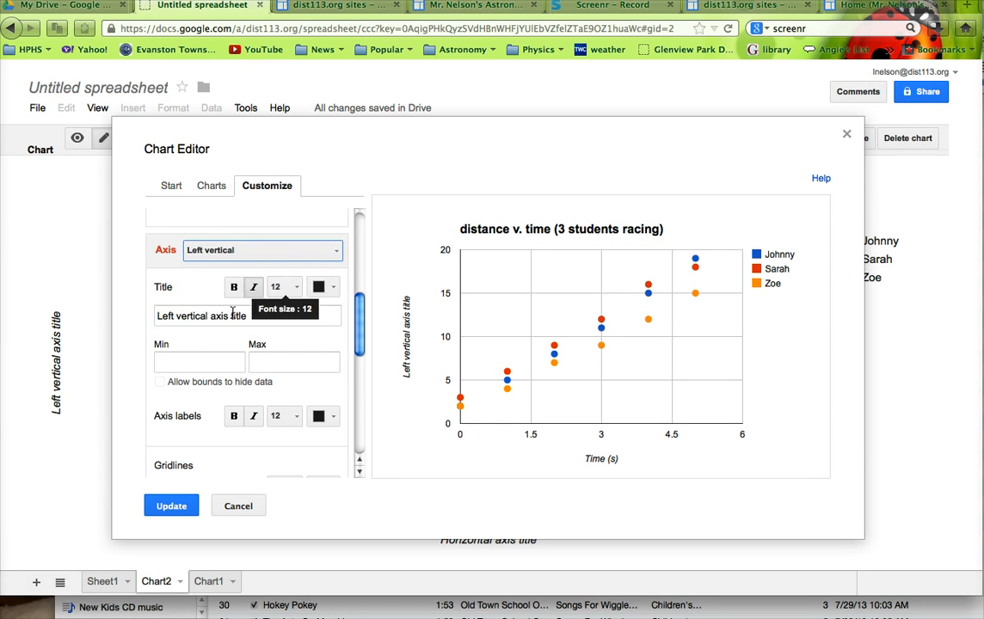
drag(249, 317, 123, 321)
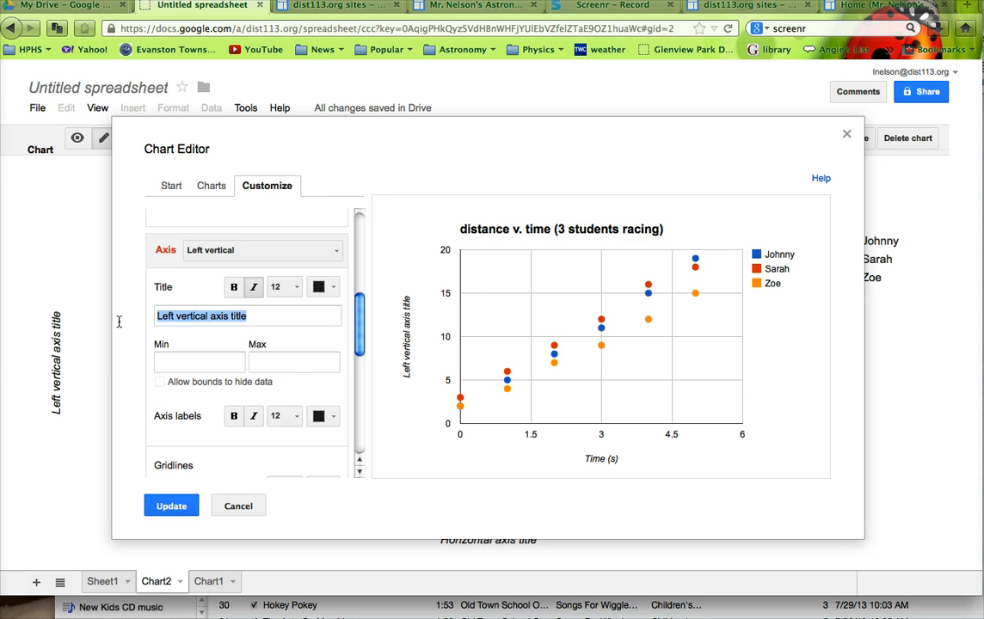
text(Displa)
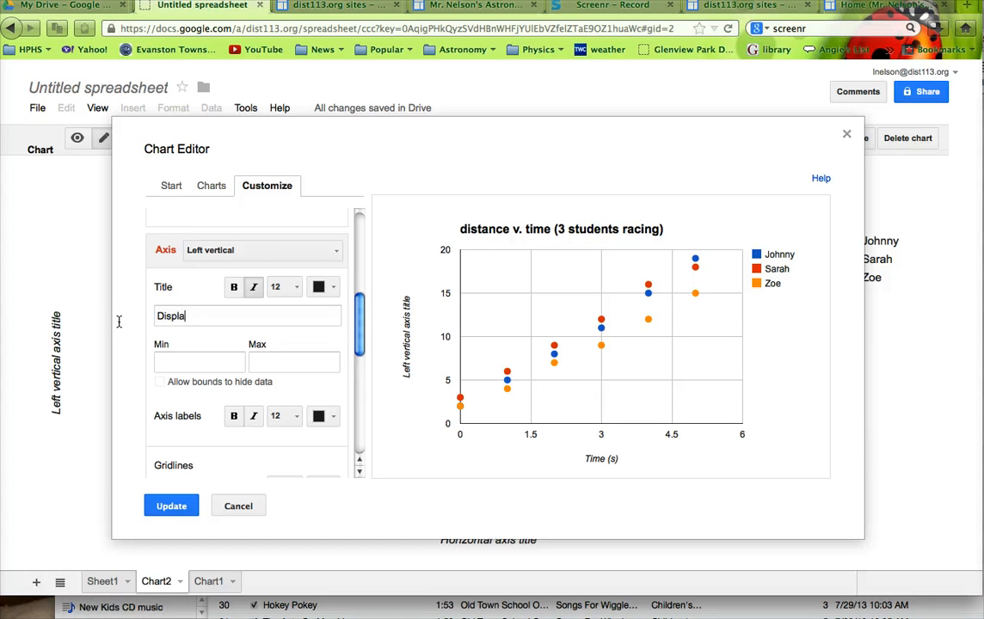
text(cement (m))
key(BackSpace)
text())
drag(358, 329, 340, 427)
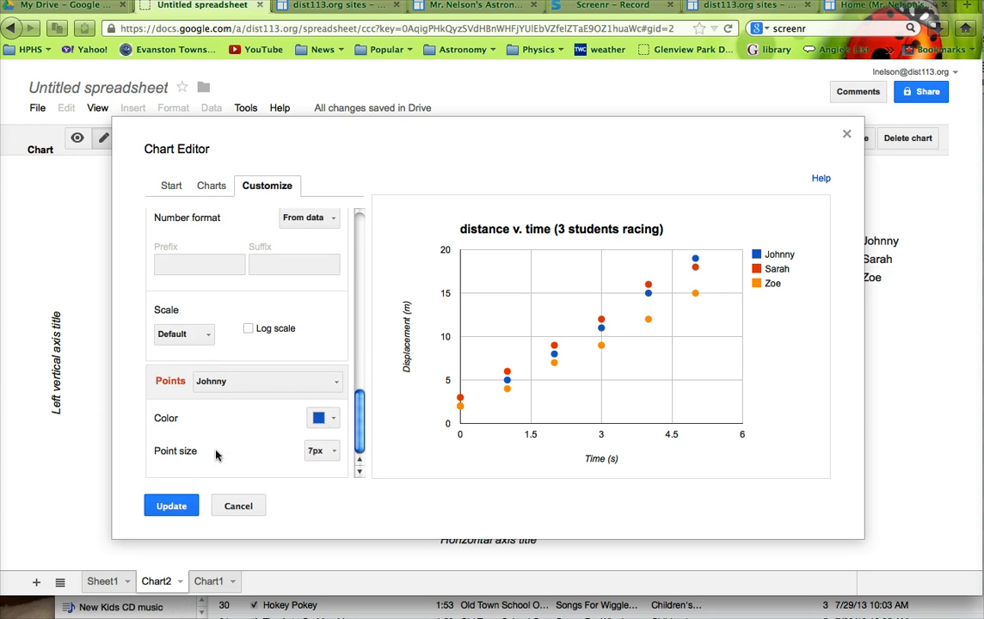
click(172, 506)
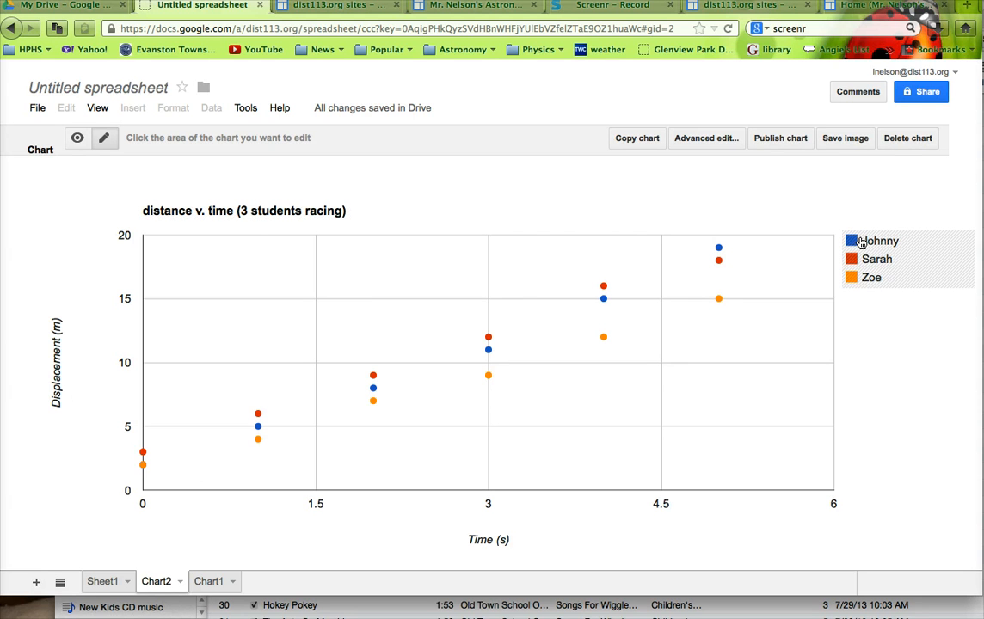
Step: Look through the quick editing options of the chart's orange points, both axes, vertical axis title and legend
click(720, 301)
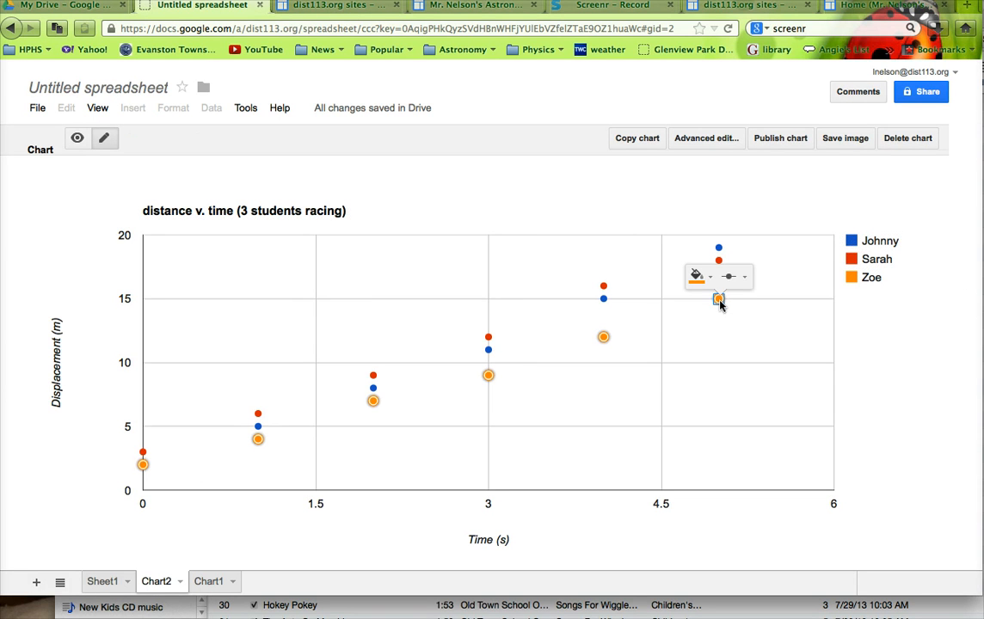
click(663, 510)
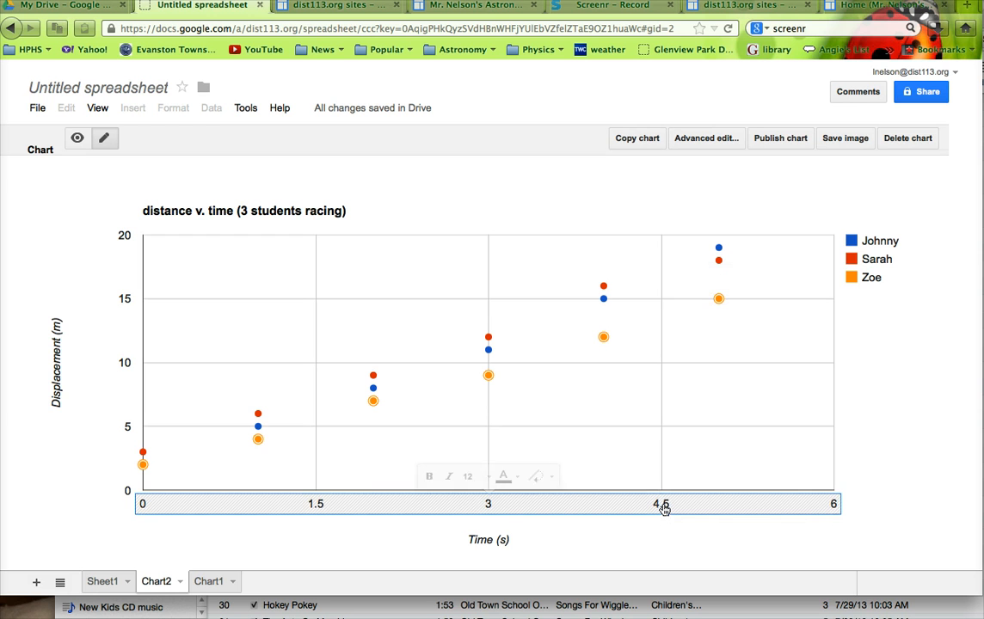
click(126, 302)
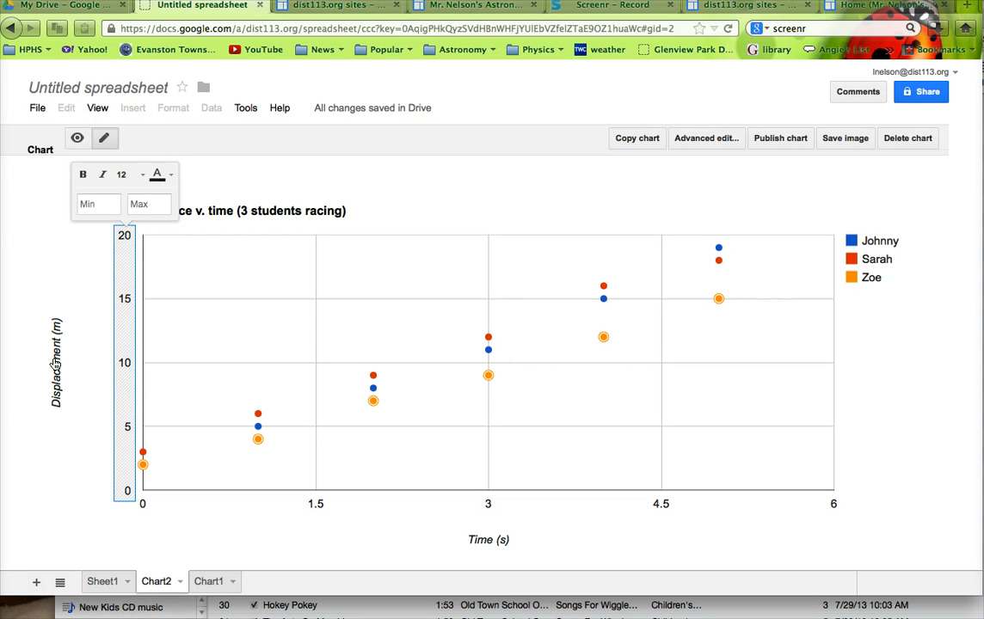
click(49, 326)
click(266, 216)
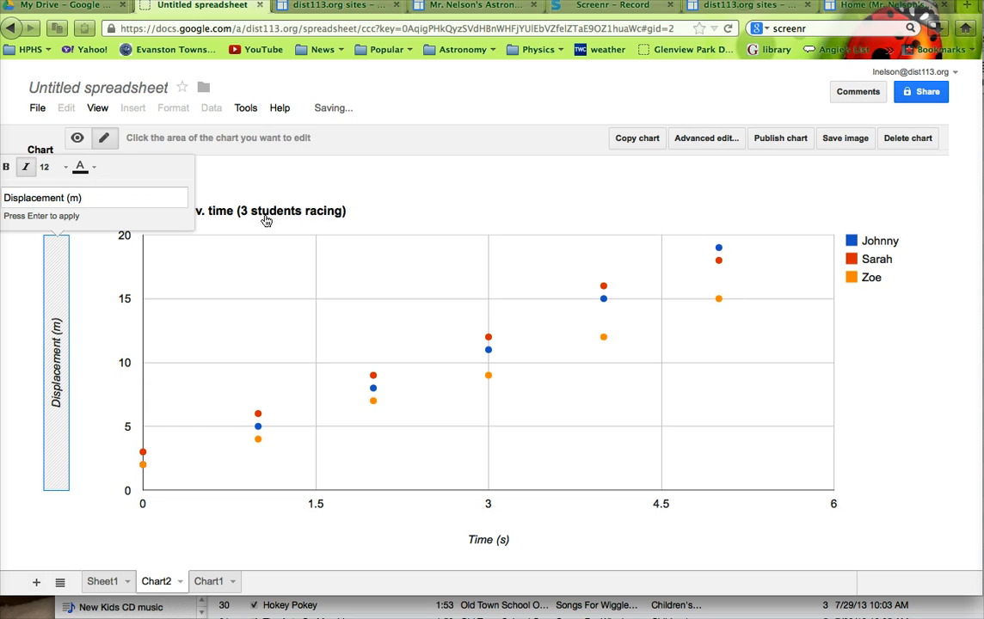
click(873, 240)
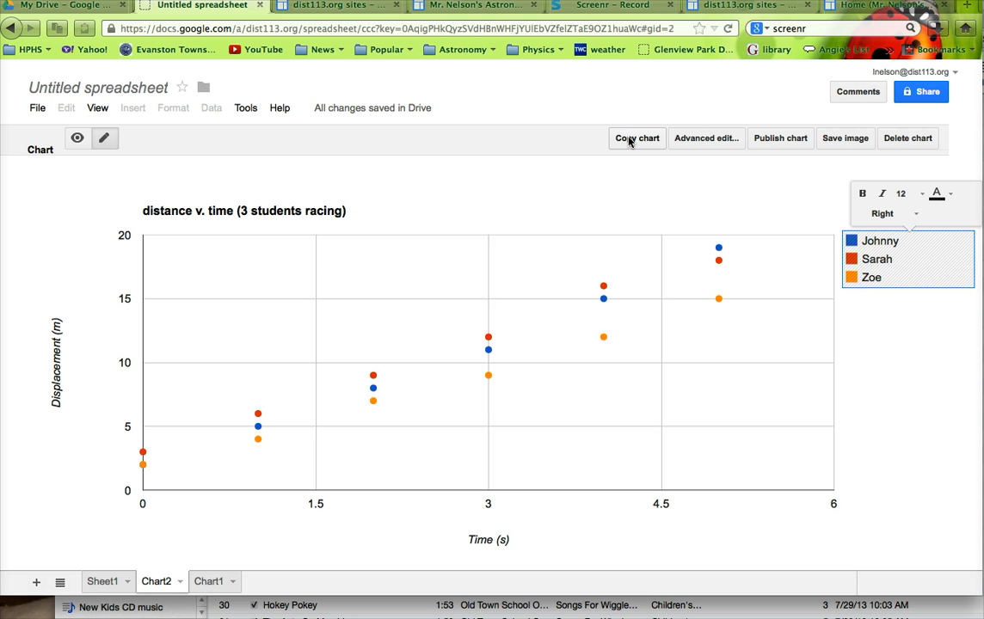
Step: Publish the chart along with all sheets, view its interactive chart embed code, and close the publishing dialog
click(769, 143)
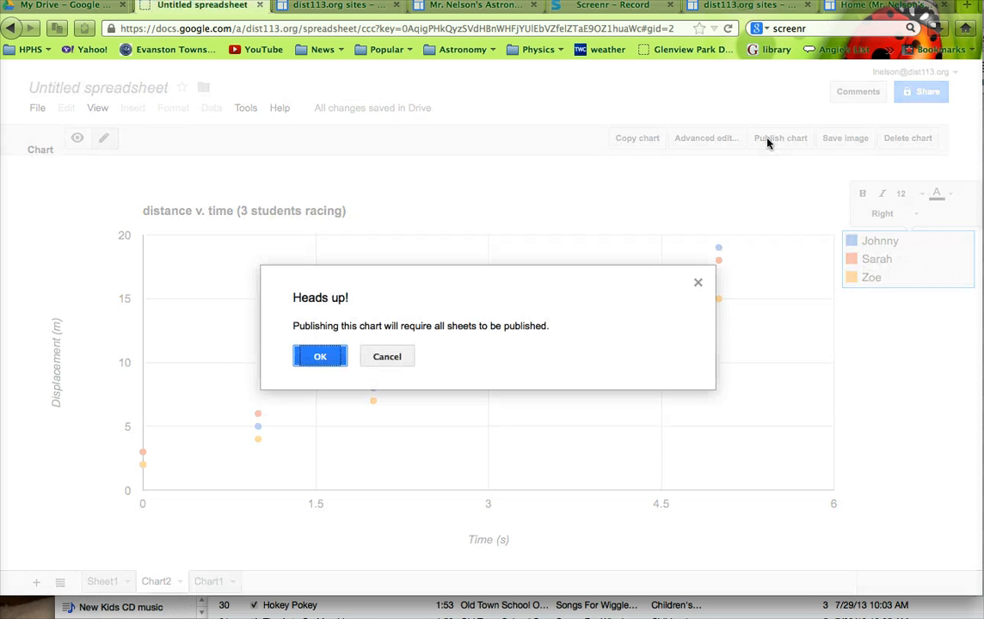
click(320, 358)
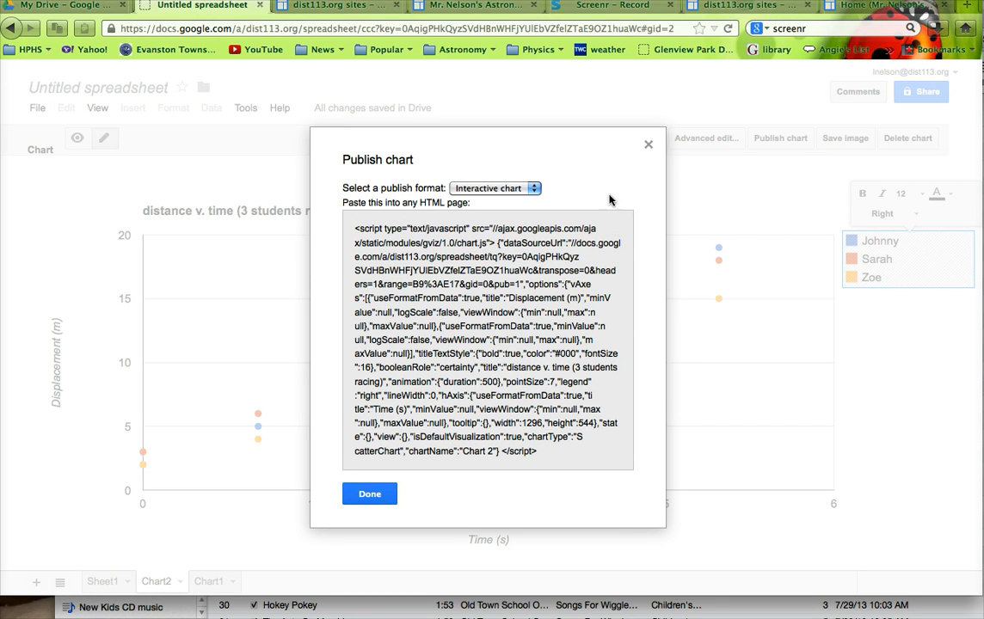
click(649, 145)
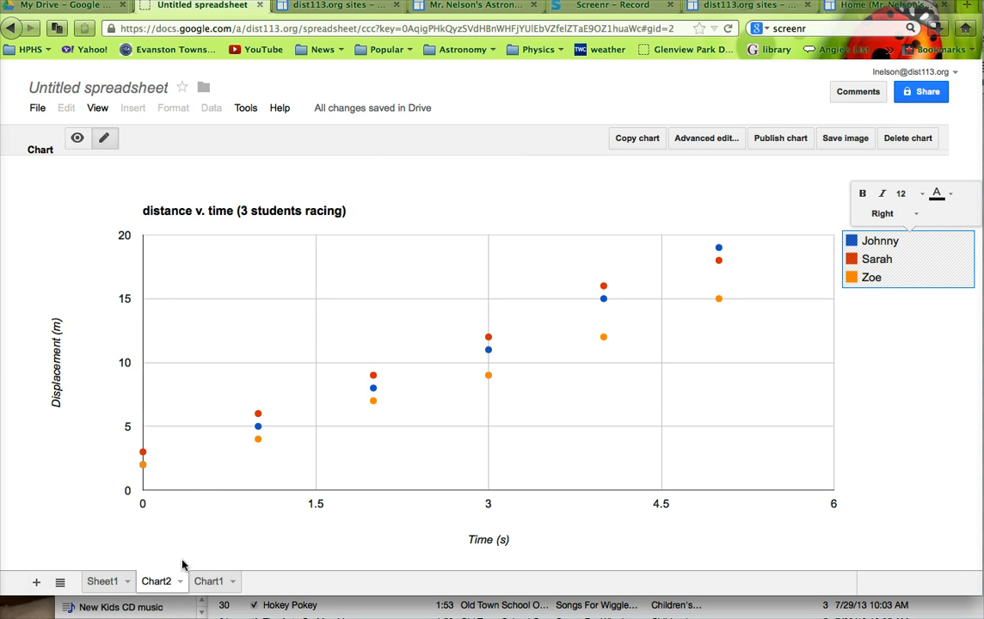
Step: Set cell D17 in Sheet1 to 20
click(103, 583)
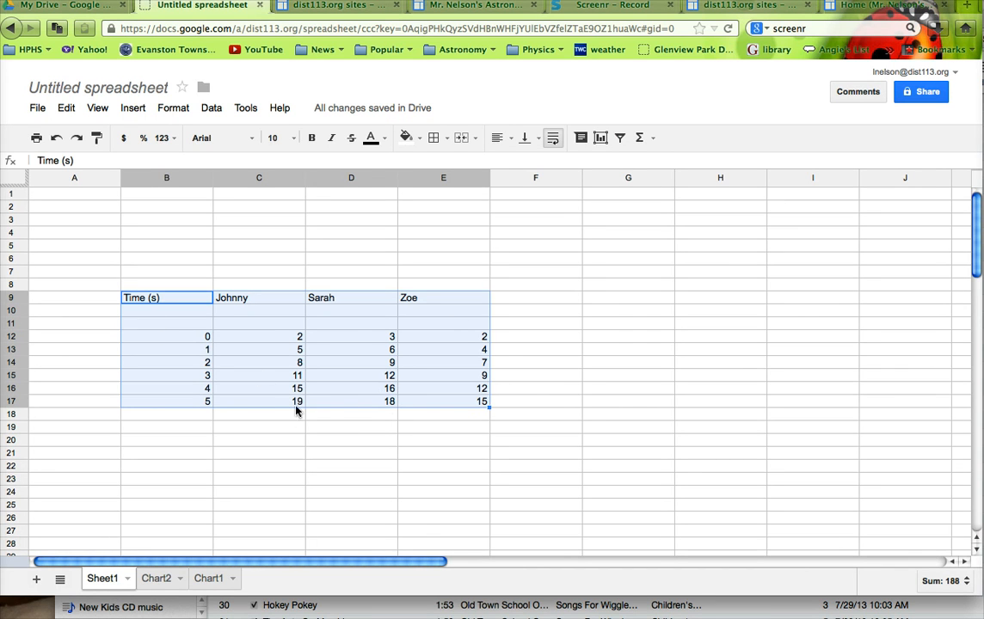
click(377, 406)
text(20)
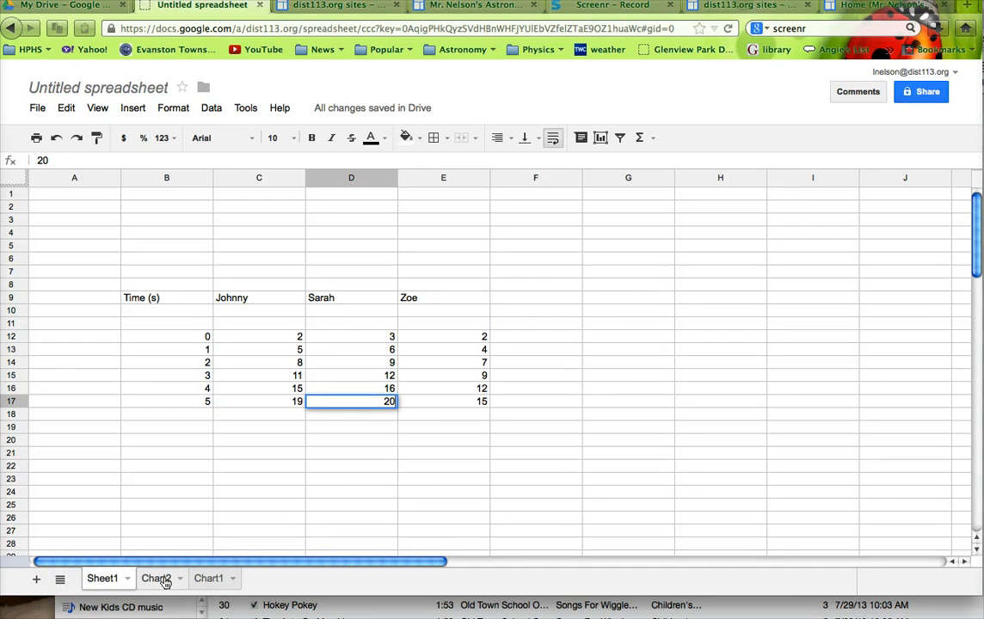
click(363, 466)
Step: Compare the red series in the Chart2 scatter plot with the edited data in Sheet1
click(157, 578)
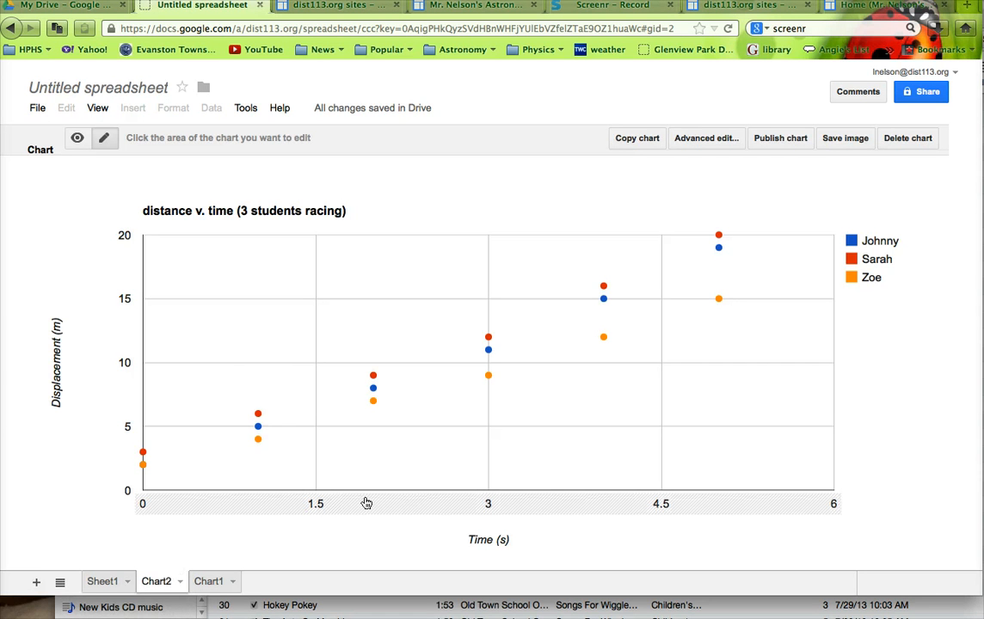
click(847, 260)
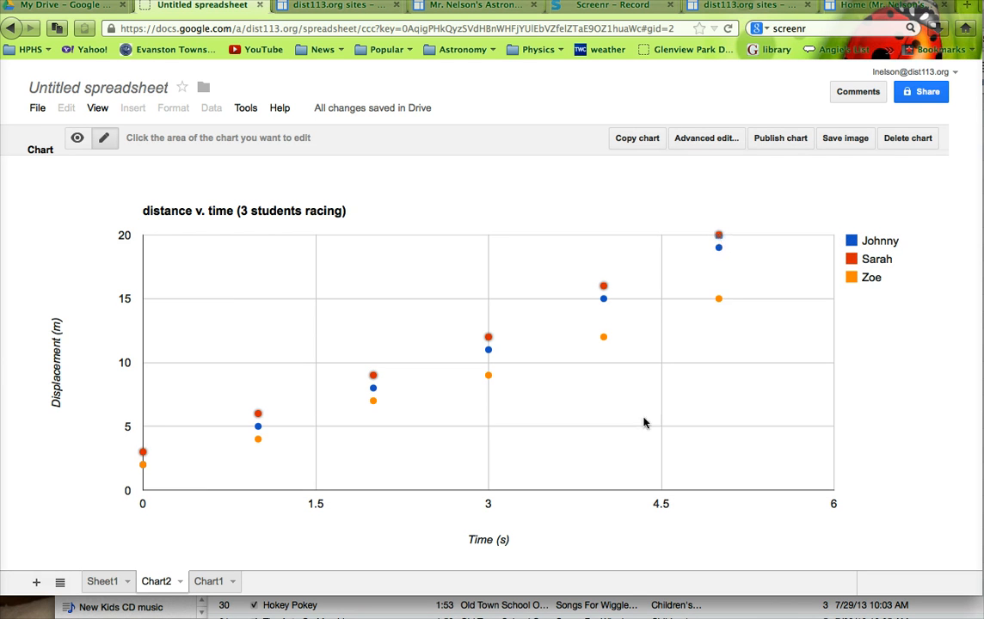
click(101, 581)
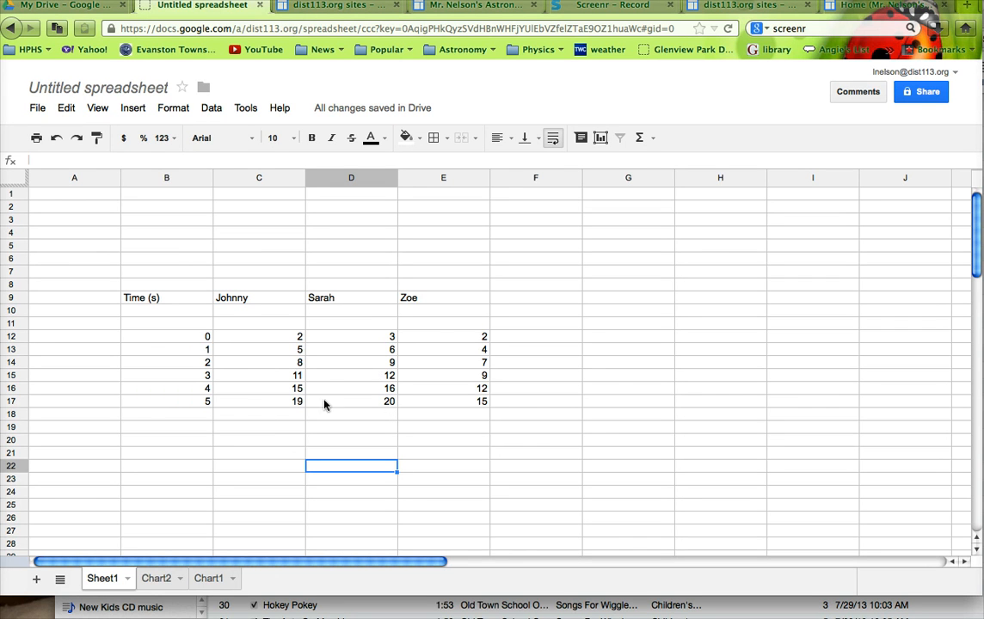
click(157, 584)
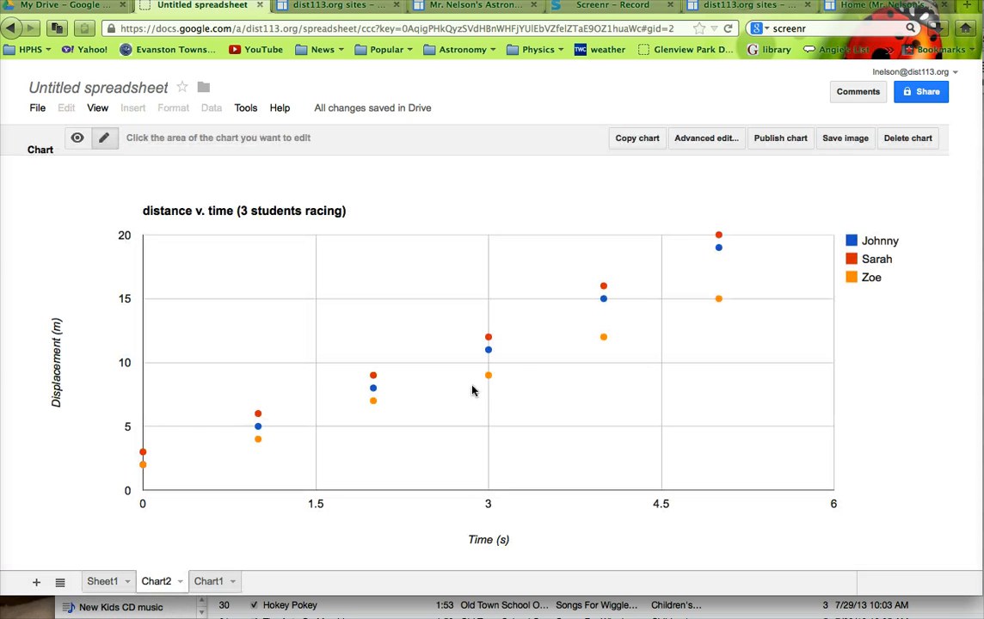